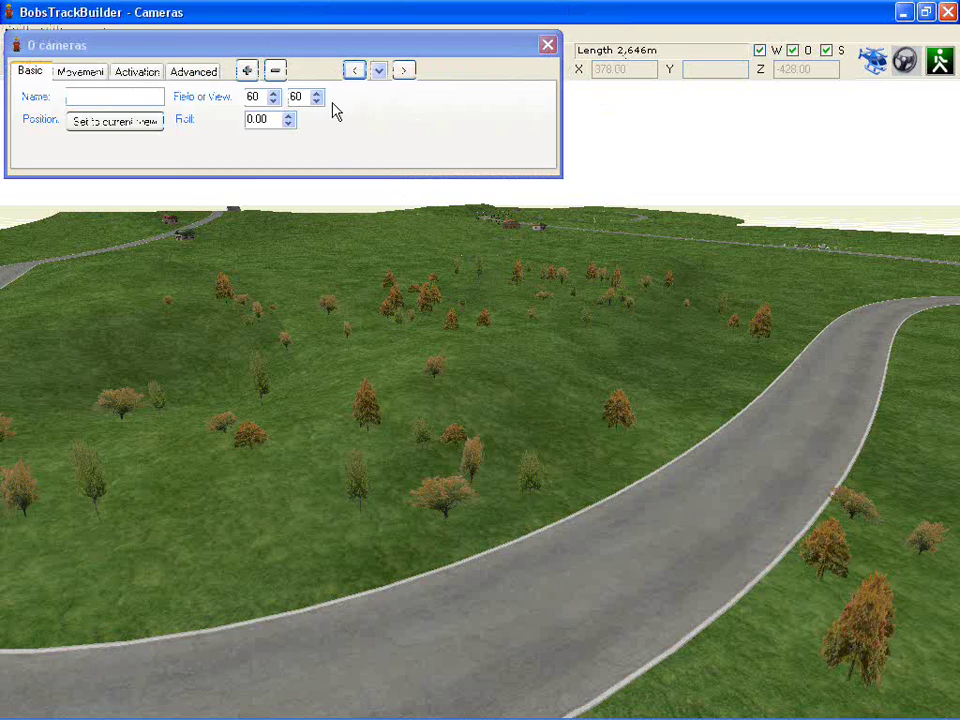
# Step: Add a first camera at a low viewpoint beside the road, looking along the tree-lined bend
pyautogui.moveTo(624, 489); pyautogui.dragTo(590, 441, button='right')
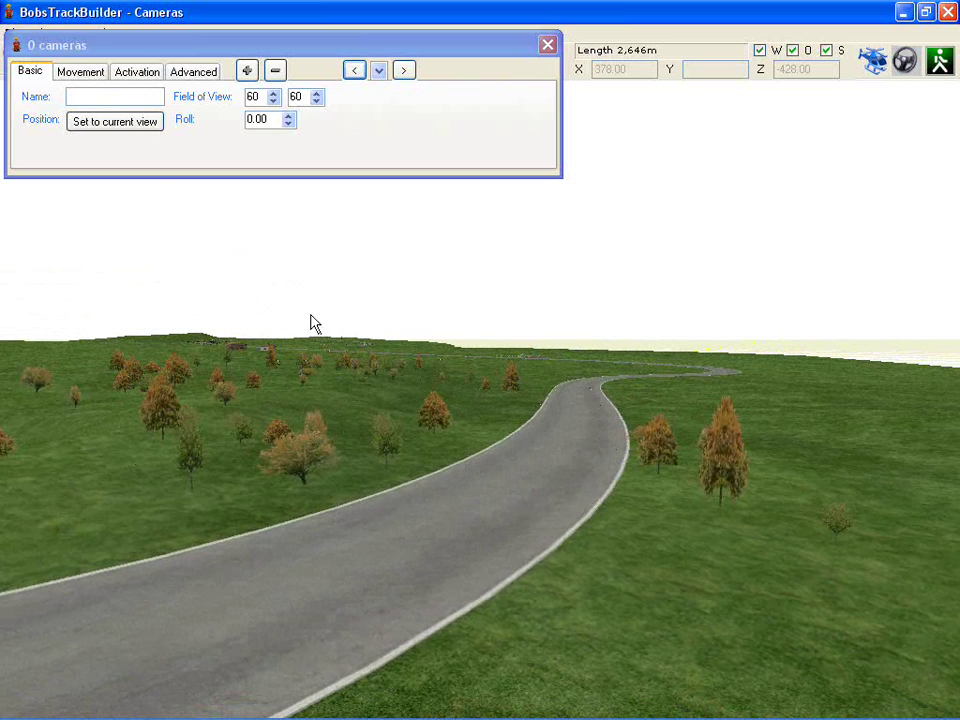
pyautogui.click(143, 160)
pyautogui.click(248, 77)
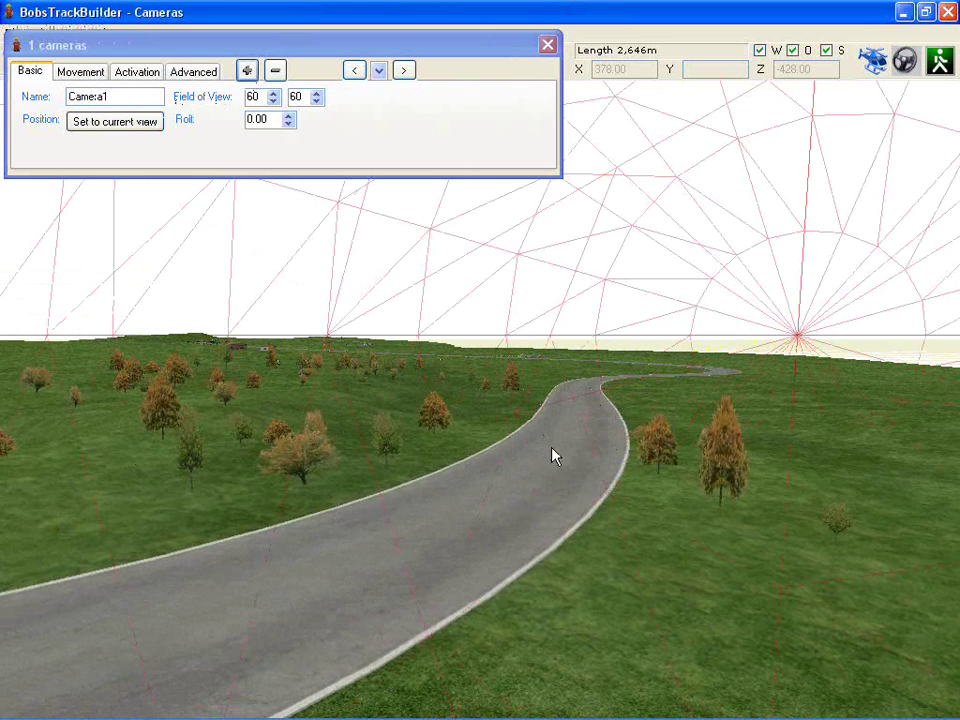
# Step: Examine the first camera's position marker and the track section covered by its activation sphere from several angles
pyautogui.scroll(-2, 510, 458)
pyautogui.moveTo(510, 458); pyautogui.dragTo(510, 473, button='right')
pyautogui.scroll(-2, 511, 484)
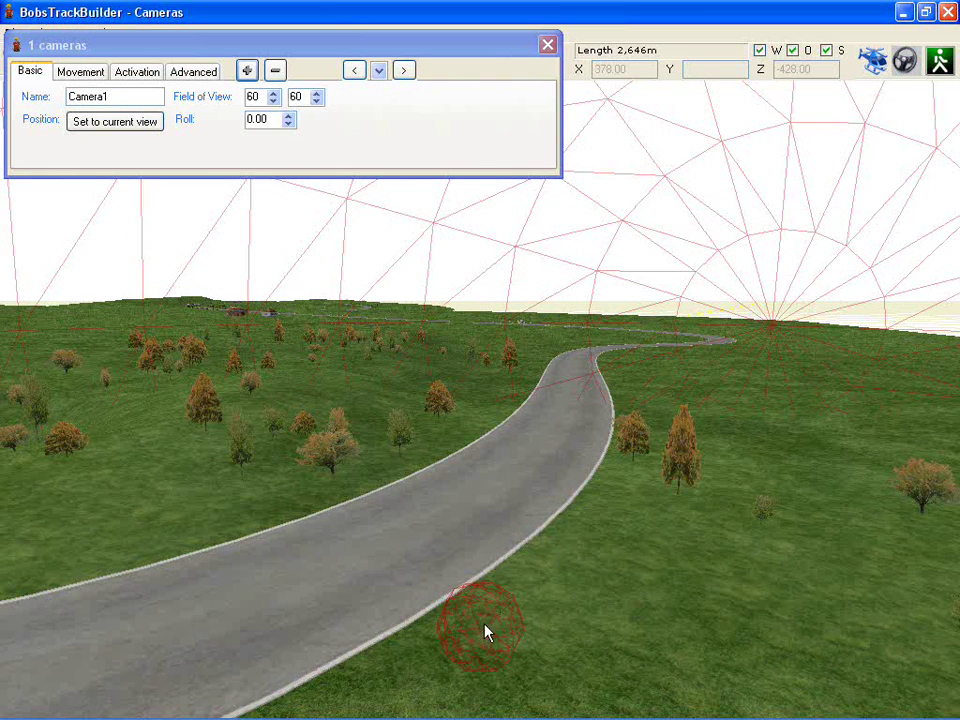
pyautogui.scroll(-4, 498, 604)
pyautogui.moveTo(497, 597); pyautogui.dragTo(388, 504, button='right')
pyautogui.moveTo(388, 504); pyautogui.dragTo(293, 518, button='middle')
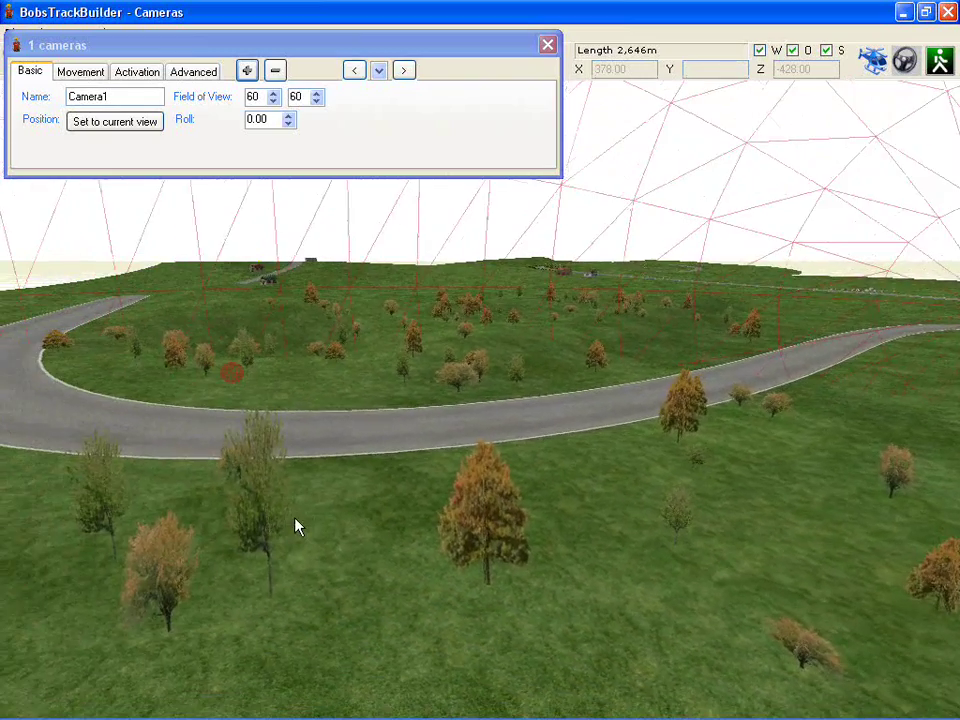
pyautogui.scroll(-7, 294, 518)
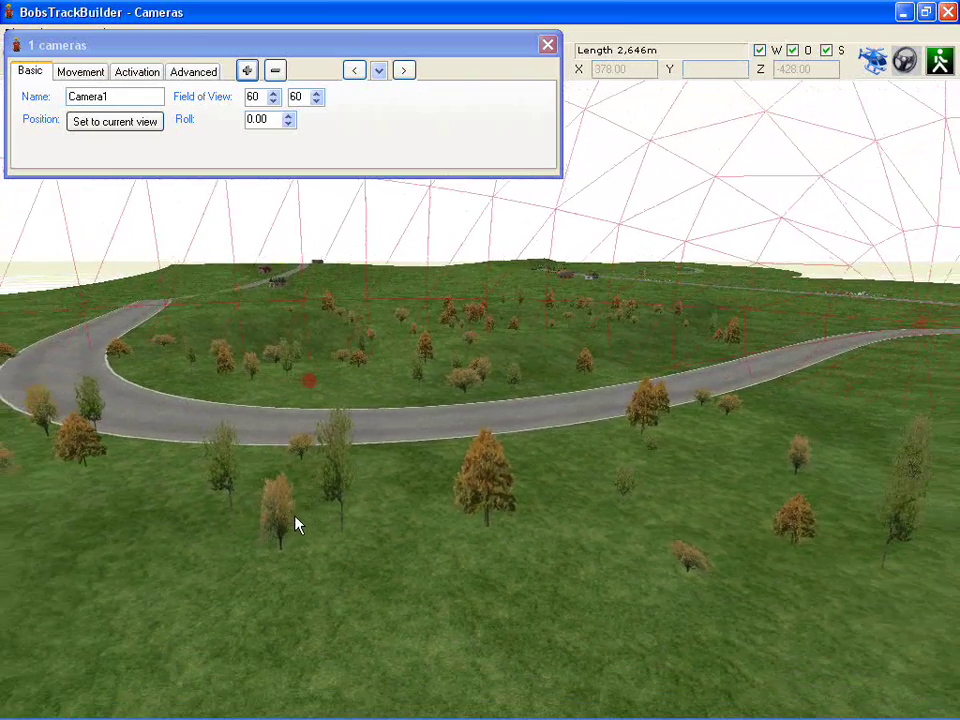
pyautogui.moveTo(294, 516); pyautogui.dragTo(165, 519, button='middle')
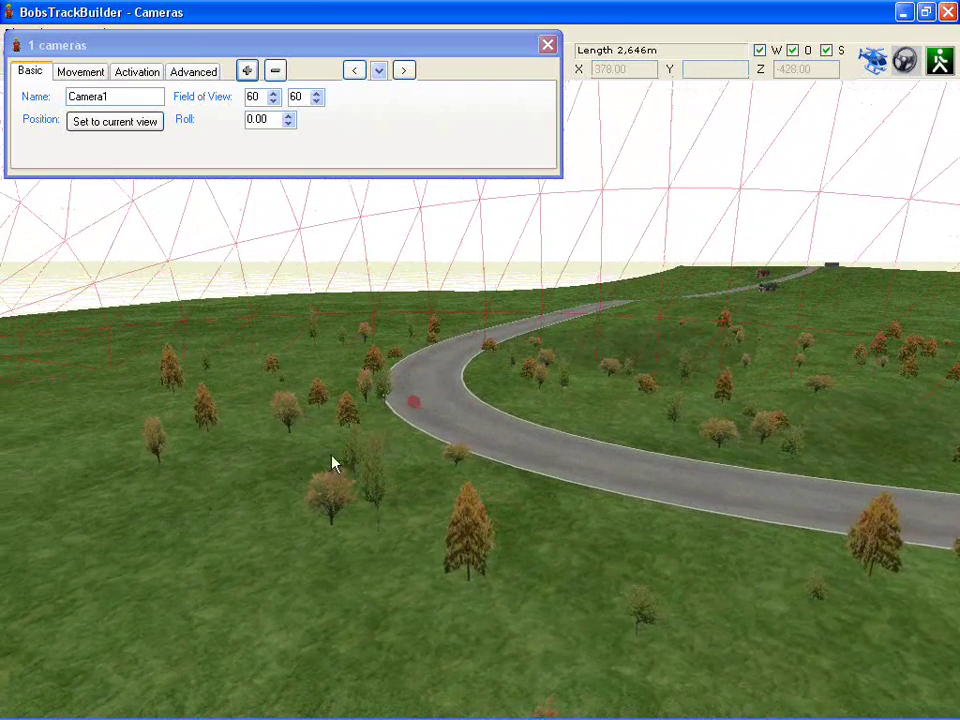
pyautogui.moveTo(411, 404); pyautogui.dragTo(540, 405, button='middle')
pyautogui.scroll(-2, 540, 411)
pyautogui.scroll(-4, 540, 412)
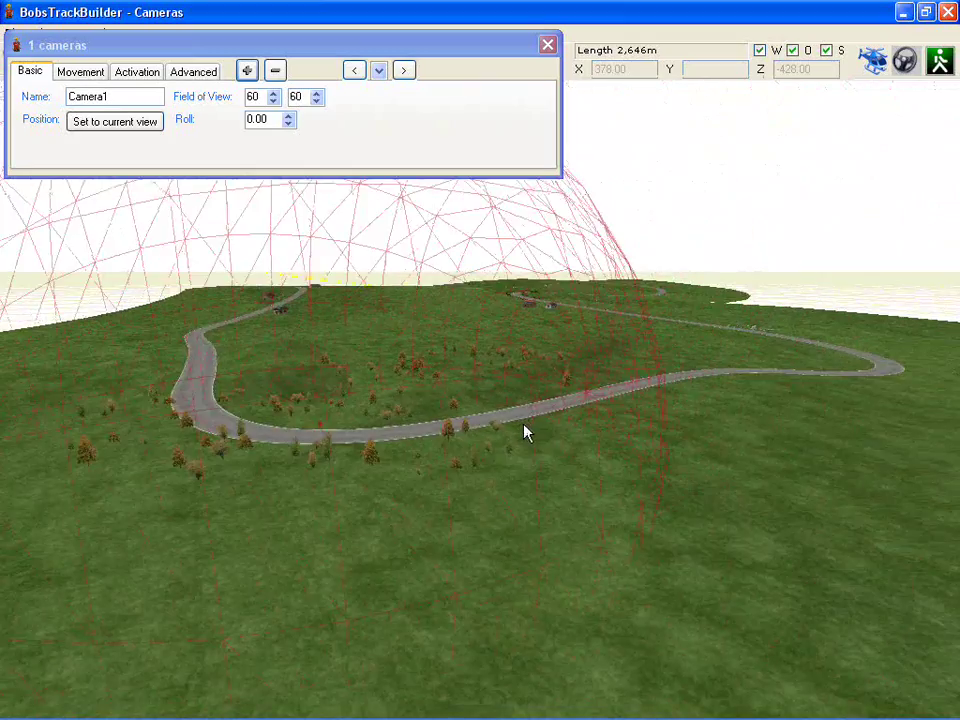
pyautogui.moveTo(475, 419); pyautogui.dragTo(421, 441, button='middle')
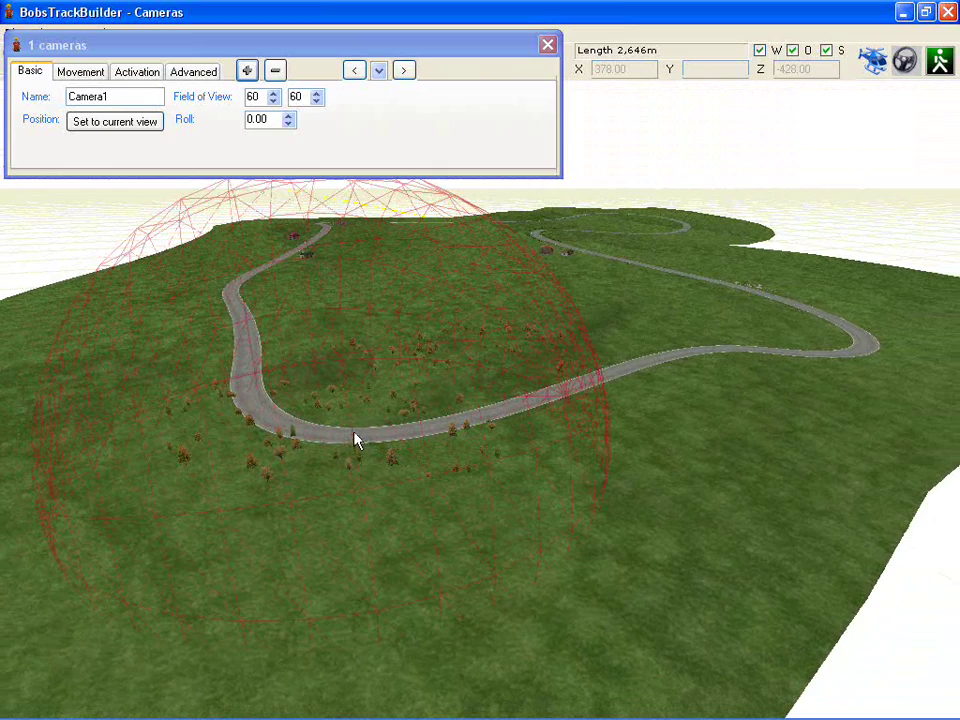
pyautogui.moveTo(437, 419); pyautogui.dragTo(357, 428, button='middle')
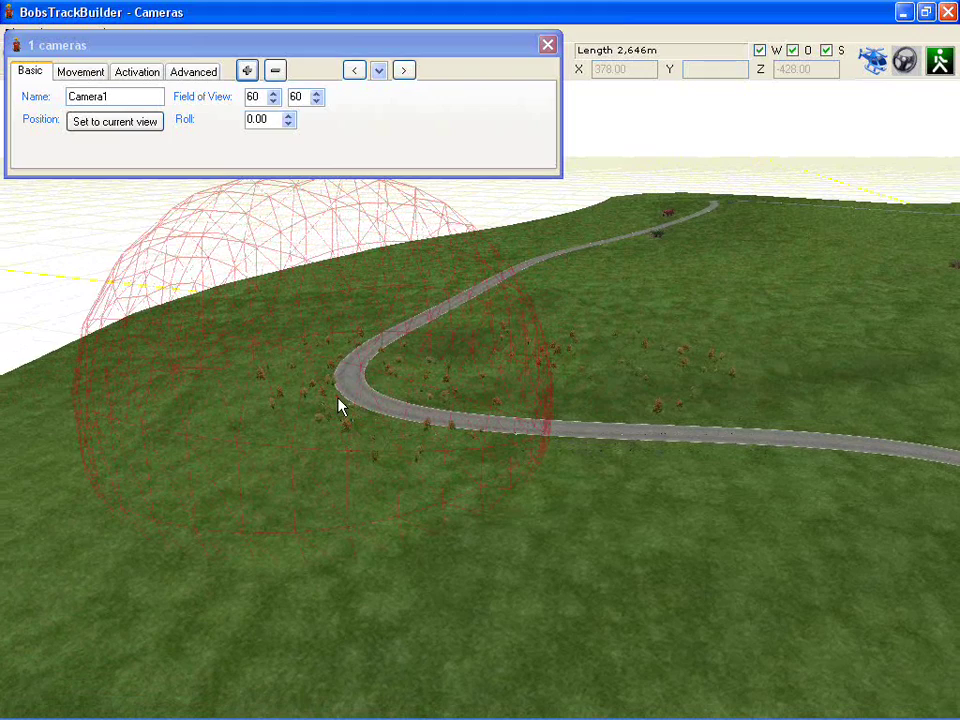
pyautogui.moveTo(368, 398)
pyautogui.mouseDown(button='right')
pyautogui.moveTo(405, 387)
pyautogui.moveTo(380, 393)
pyautogui.mouseUp(button='right')
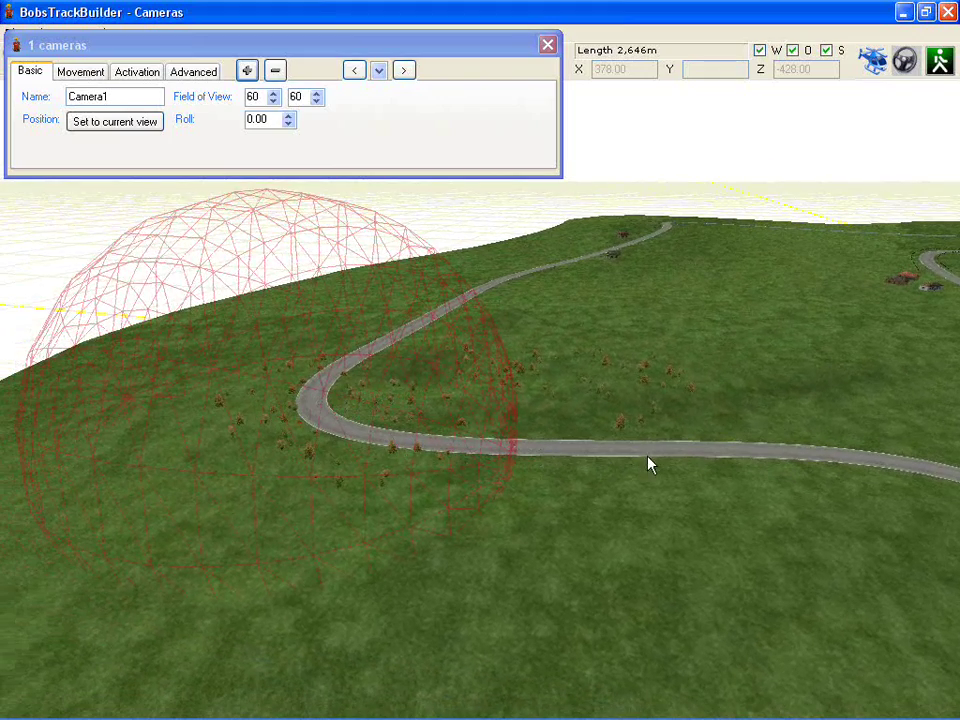
pyautogui.moveTo(668, 461); pyautogui.dragTo(895, 440, button='right')
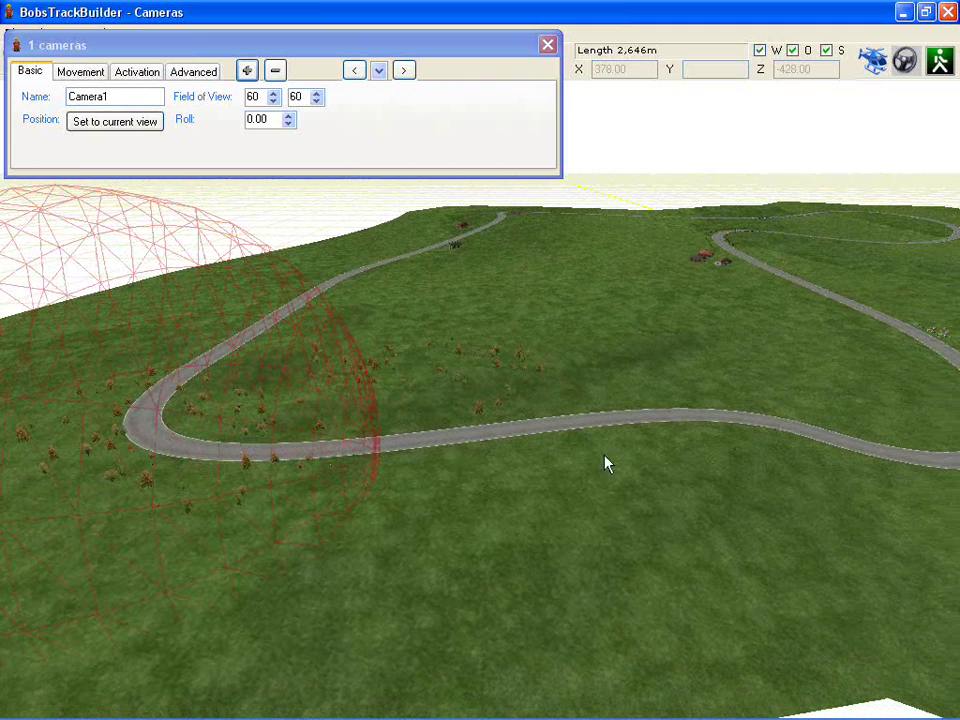
pyautogui.moveTo(464, 440); pyautogui.dragTo(349, 444, button='right')
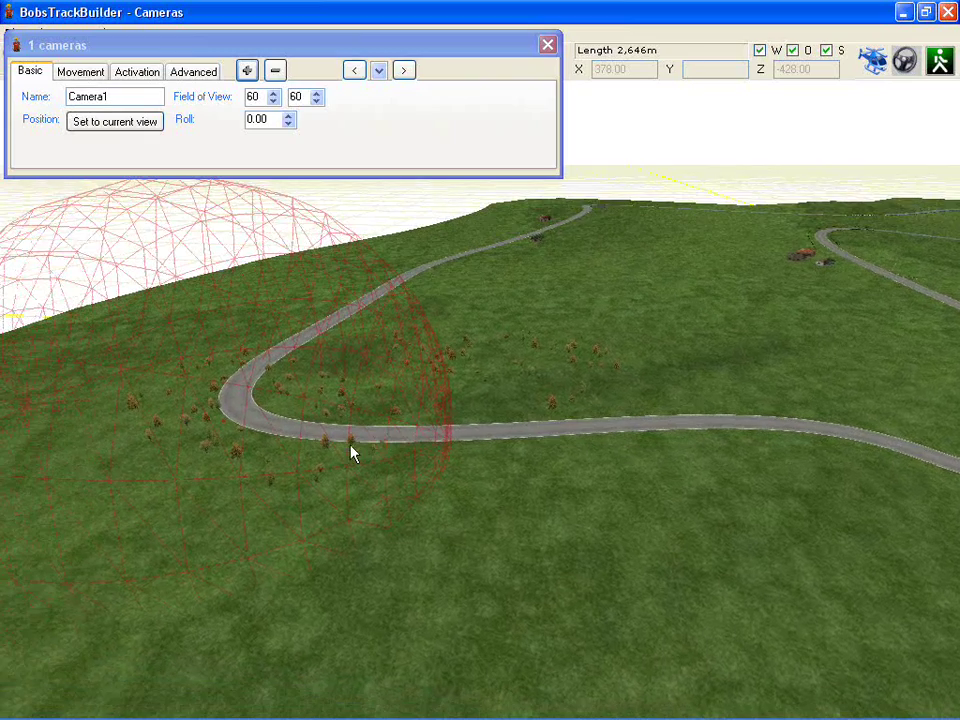
pyautogui.moveTo(424, 433); pyautogui.dragTo(454, 448, button='right')
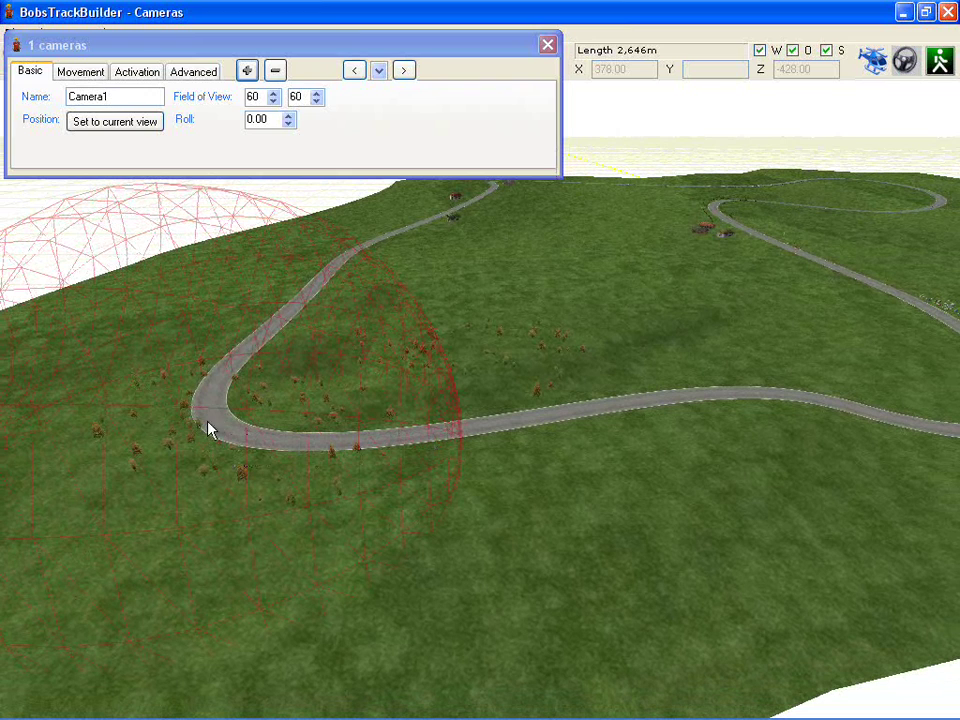
# Step: Enable Alternative Activation Location for the first camera and move its activation sphere onto the road section beyond the bend
pyautogui.click(107, 97)
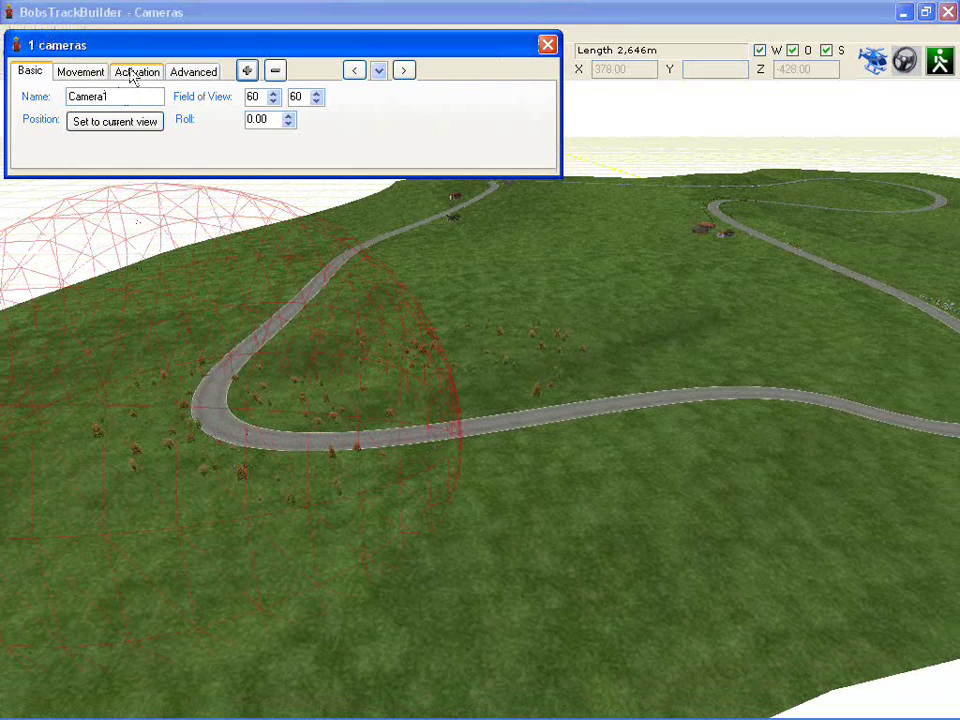
pyautogui.click(133, 76)
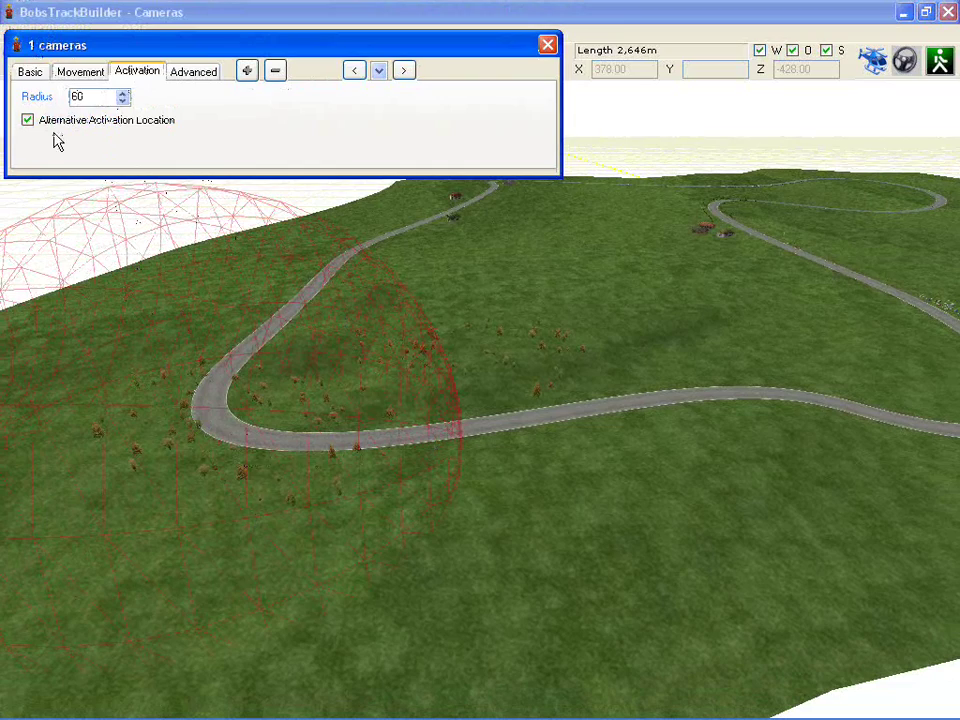
pyautogui.moveTo(391, 445); pyautogui.dragTo(429, 479)
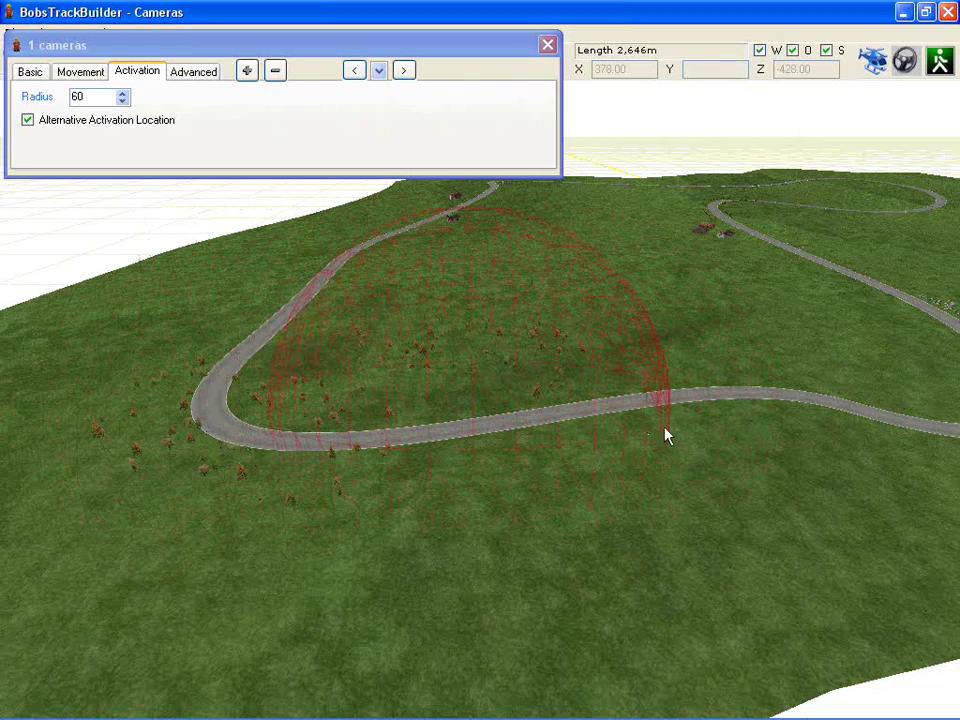
pyautogui.moveTo(699, 396); pyautogui.dragTo(649, 409, button='right')
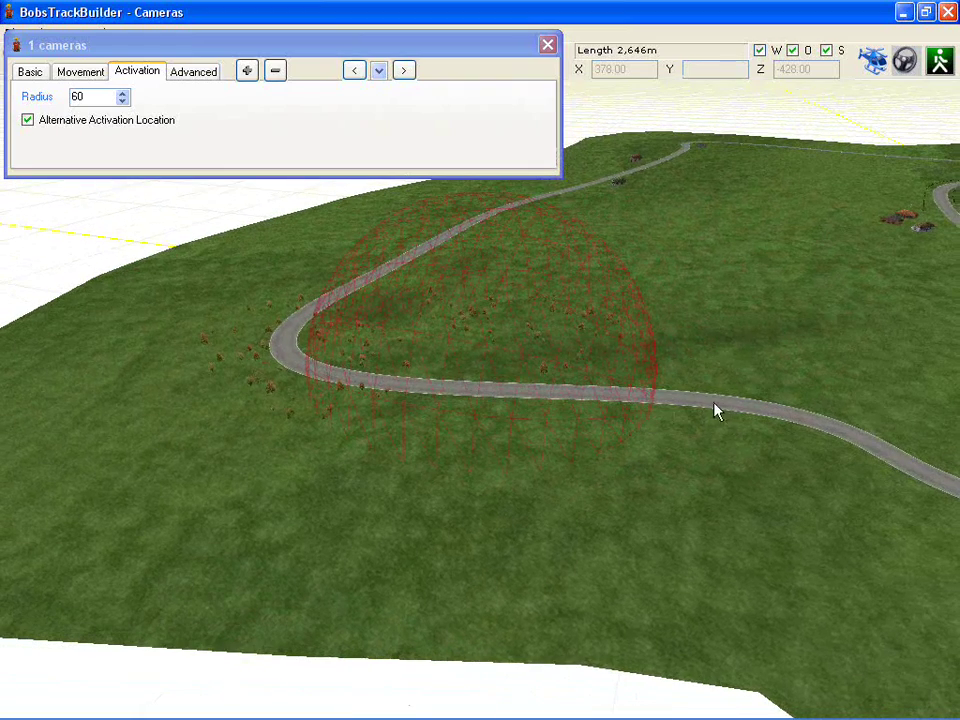
pyautogui.moveTo(447, 404); pyautogui.dragTo(591, 401, button='right')
# Step: Return to the first camera's view and reset its position to a lower viewpoint on the grass farther back from the bend
pyautogui.click(403, 70)
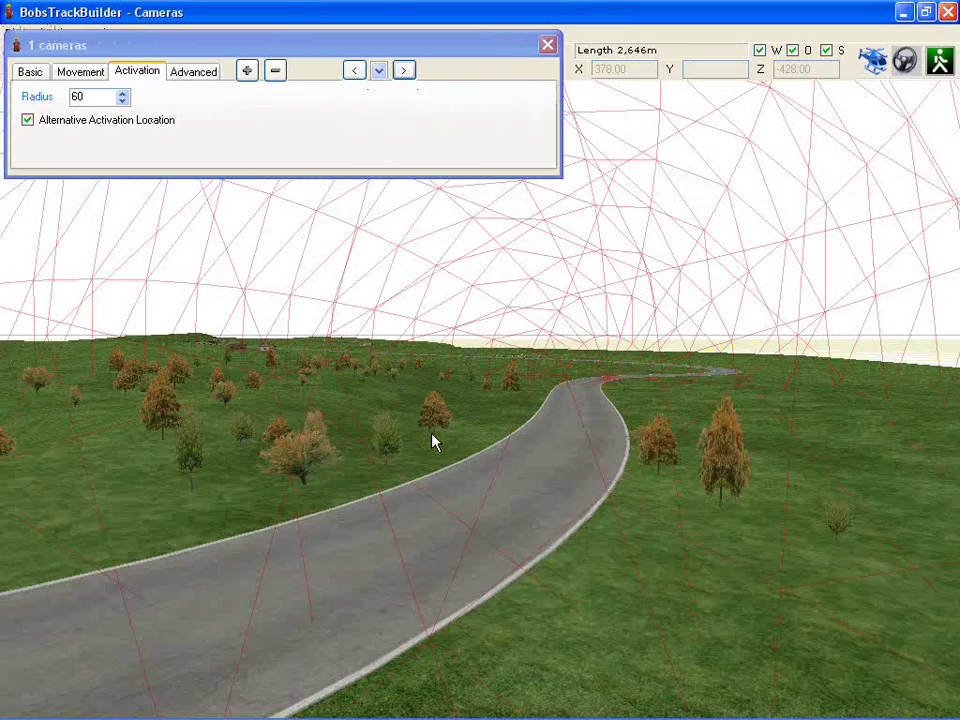
pyautogui.click(30, 72)
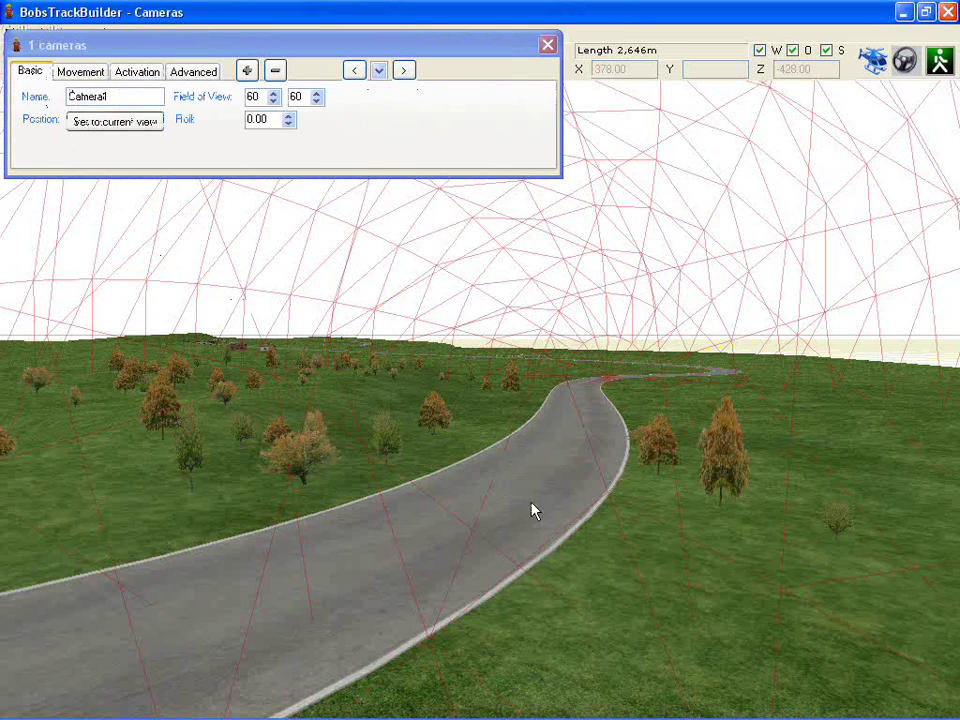
pyautogui.moveTo(532, 488); pyautogui.dragTo(579, 476, button='right')
pyautogui.scroll(-2, 549, 461)
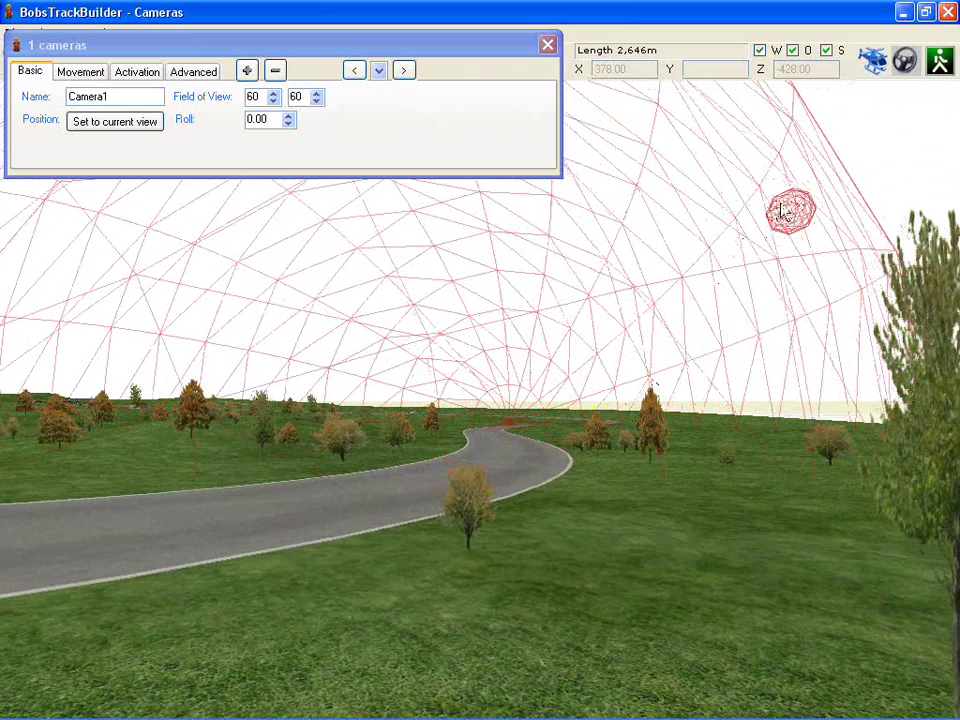
pyautogui.click(107, 125)
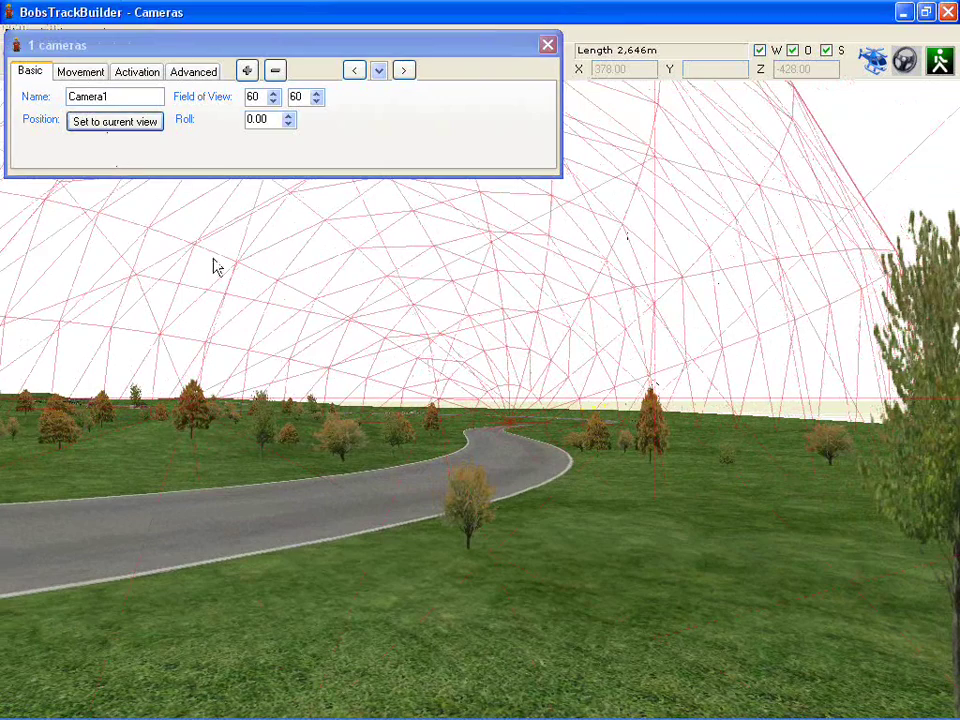
pyautogui.scroll(-3, 395, 476)
pyautogui.moveTo(395, 476)
pyautogui.mouseDown(button='right')
pyautogui.moveTo(396, 497)
pyautogui.moveTo(382, 500)
pyautogui.moveTo(424, 501)
pyautogui.moveTo(392, 490)
pyautogui.moveTo(398, 497)
pyautogui.mouseUp(button='right')
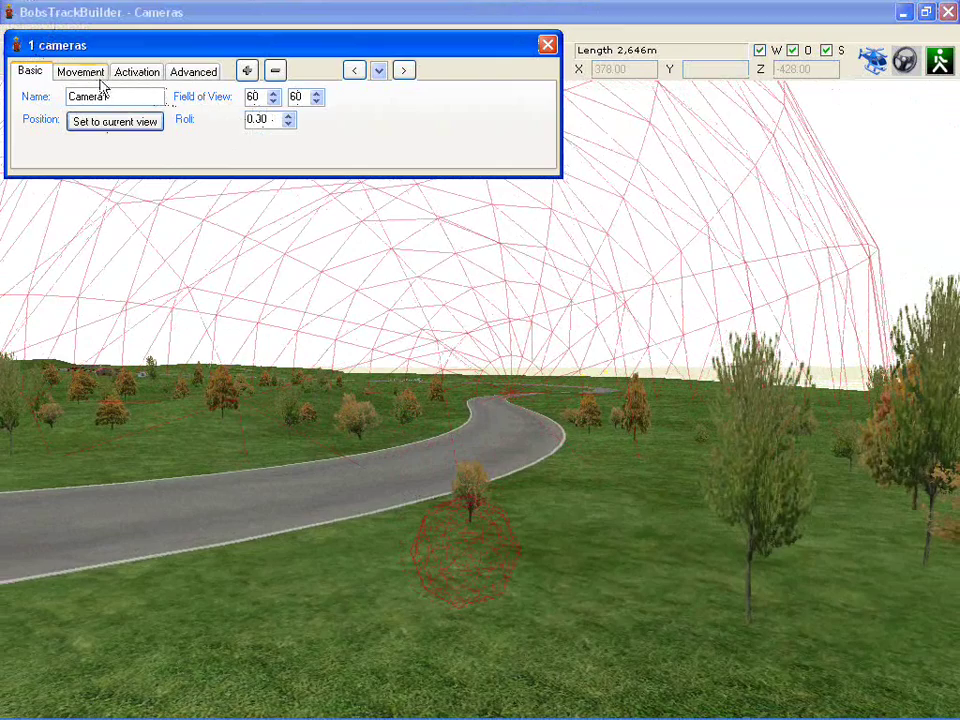
# Step: Add a second camera beside the next stretch of road, looking back towards the first camera's activation sphere
pyautogui.moveTo(303, 390); pyautogui.dragTo(712, 528, button='right')
pyautogui.scroll(-3, 509, 475)
pyautogui.scroll(-2, 712, 528)
pyautogui.scroll(-2, 569, 557)
pyautogui.moveTo(570, 566); pyautogui.dragTo(618, 520)
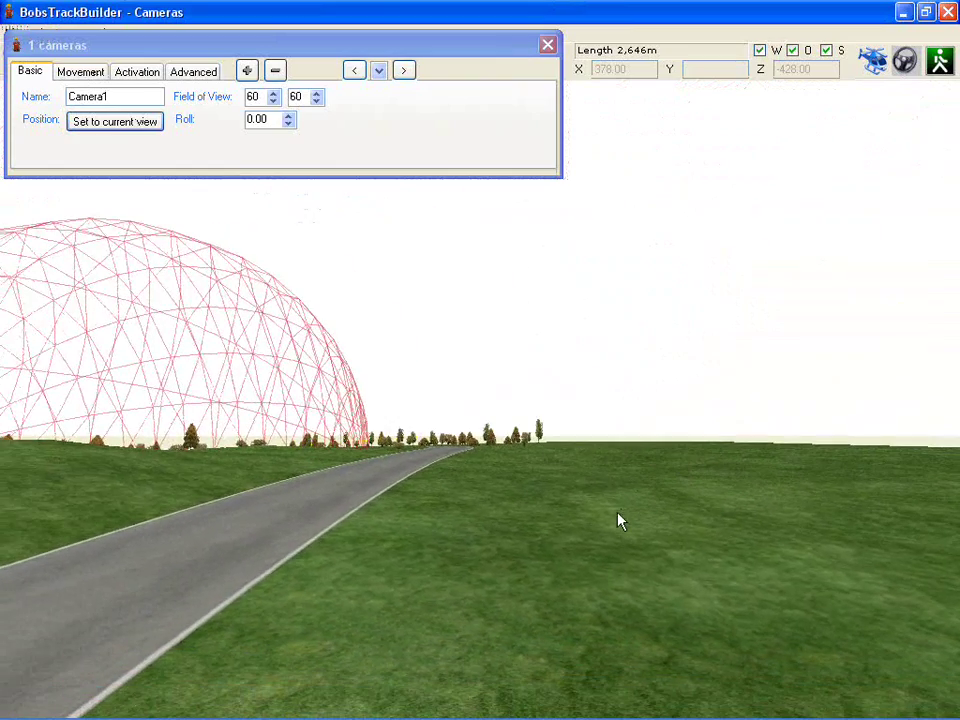
pyautogui.click(247, 70)
# Step: Add a third camera farther along the track, above the road and overlooking the barn and the houses
pyautogui.moveTo(350, 503); pyautogui.dragTo(371, 517, button='right')
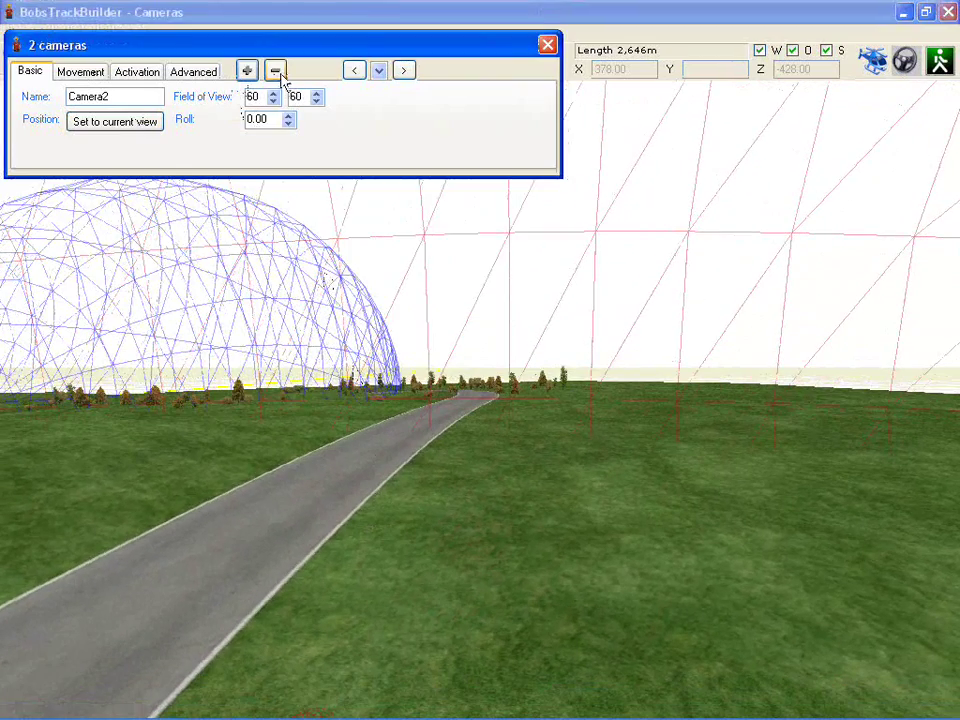
pyautogui.scroll(-3, 401, 509)
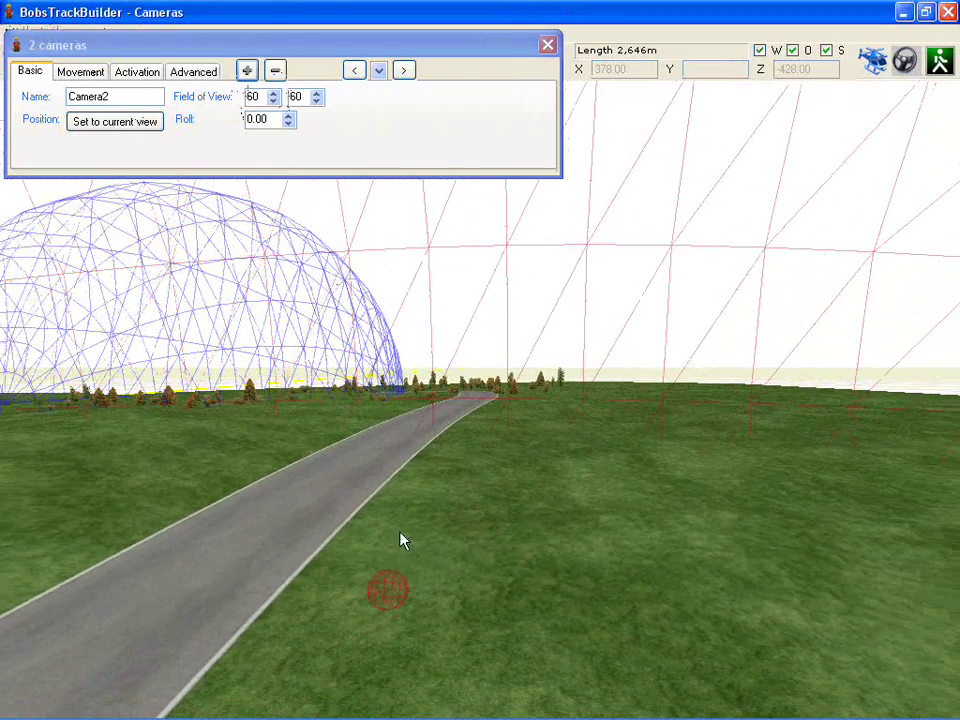
pyautogui.scroll(-5, 400, 533)
pyautogui.scroll(-3, 419, 513)
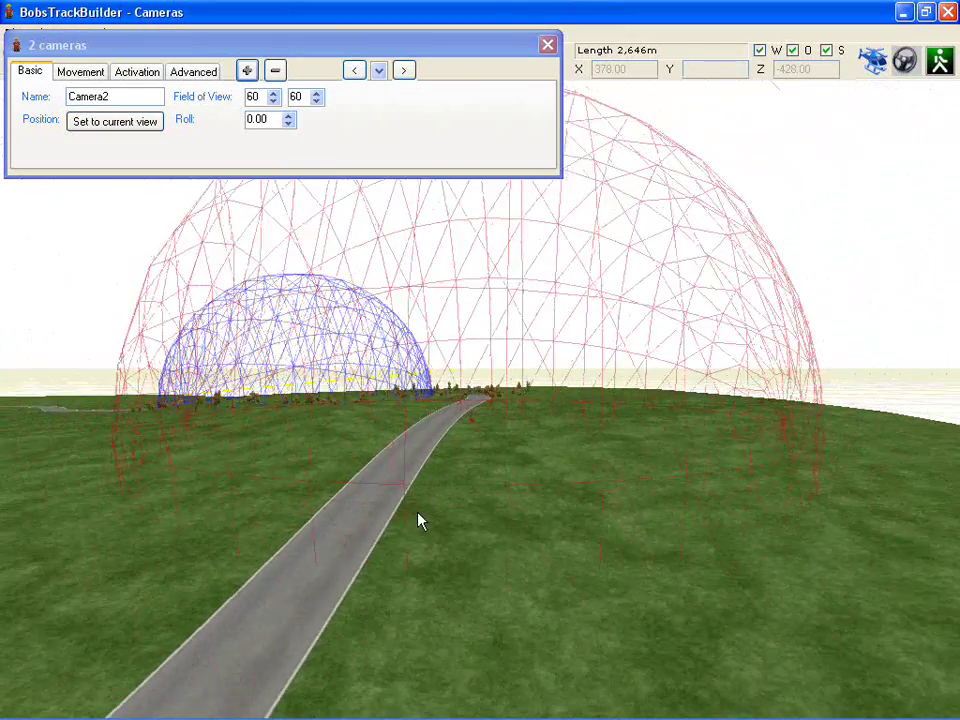
pyautogui.scroll(-5, 418, 515)
pyautogui.moveTo(373, 570); pyautogui.dragTo(605, 340, button='middle')
pyautogui.moveTo(525, 496); pyautogui.dragTo(413, 425, button='middle')
pyautogui.moveTo(679, 517); pyautogui.dragTo(702, 498, button='right')
pyautogui.moveTo(703, 507); pyautogui.dragTo(547, 390)
pyautogui.click(250, 76)
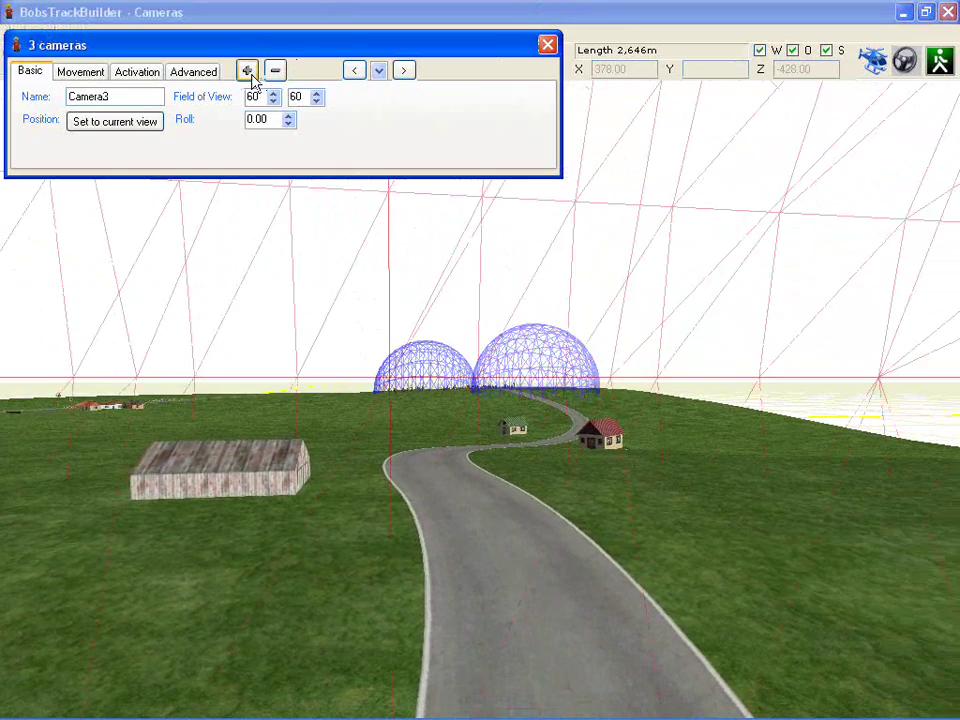
# Step: Make the third camera move along a path, with the blue end beside the barn and the red end on the road
pyautogui.click(88, 76)
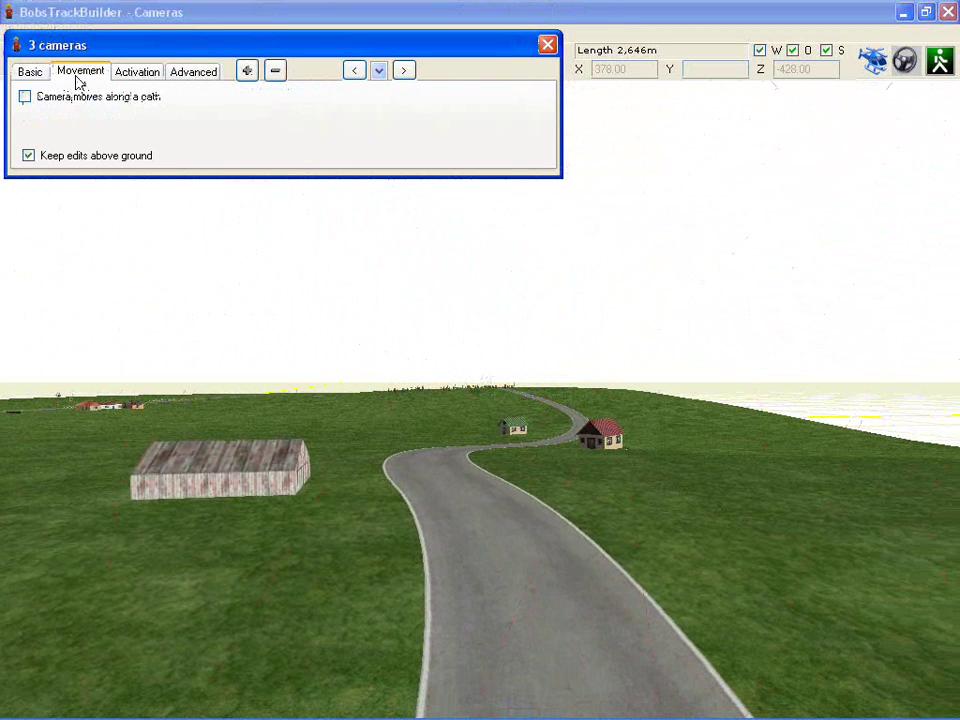
pyautogui.scroll(-4, 377, 553)
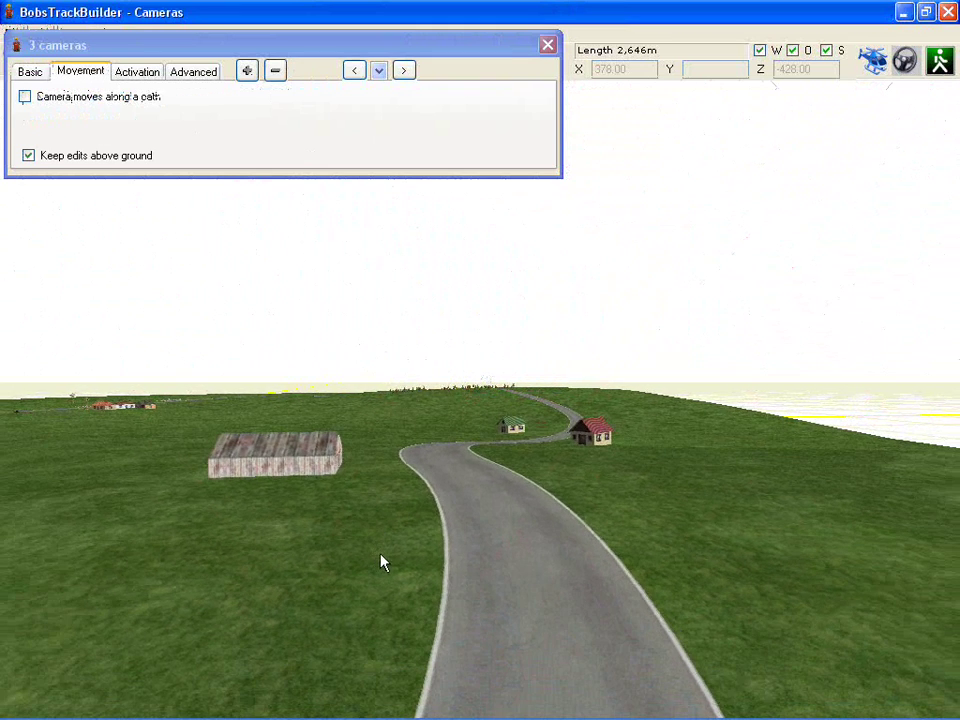
pyautogui.click(80, 99)
pyautogui.moveTo(433, 483); pyautogui.dragTo(435, 503, button='middle')
pyautogui.moveTo(435, 503); pyautogui.dragTo(463, 564, button='right')
pyautogui.moveTo(368, 410); pyautogui.dragTo(349, 345)
pyautogui.moveTo(425, 430); pyautogui.dragTo(507, 453)
pyautogui.scroll(4, 445, 416)
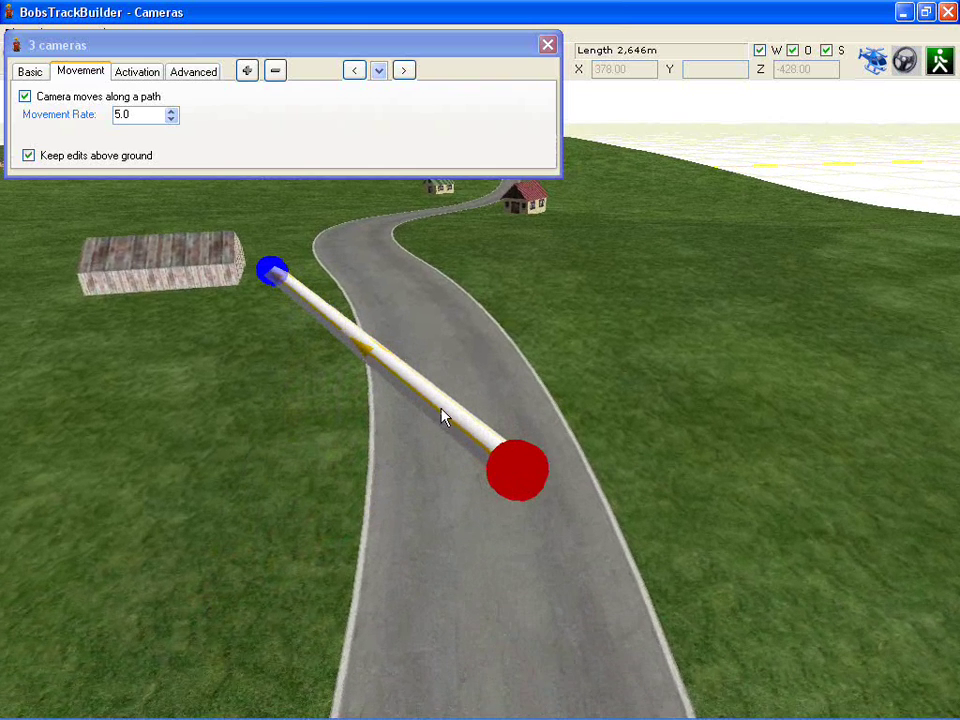
# Step: Rearrange the camera path so its blue end sits near the barn and its red end lies on the road past the long curve
pyautogui.moveTo(250, 266); pyautogui.dragTo(218, 562)
pyautogui.moveTo(536, 486); pyautogui.dragTo(256, 261)
pyautogui.scroll(-5, 238, 546)
pyautogui.scroll(-6, 243, 547)
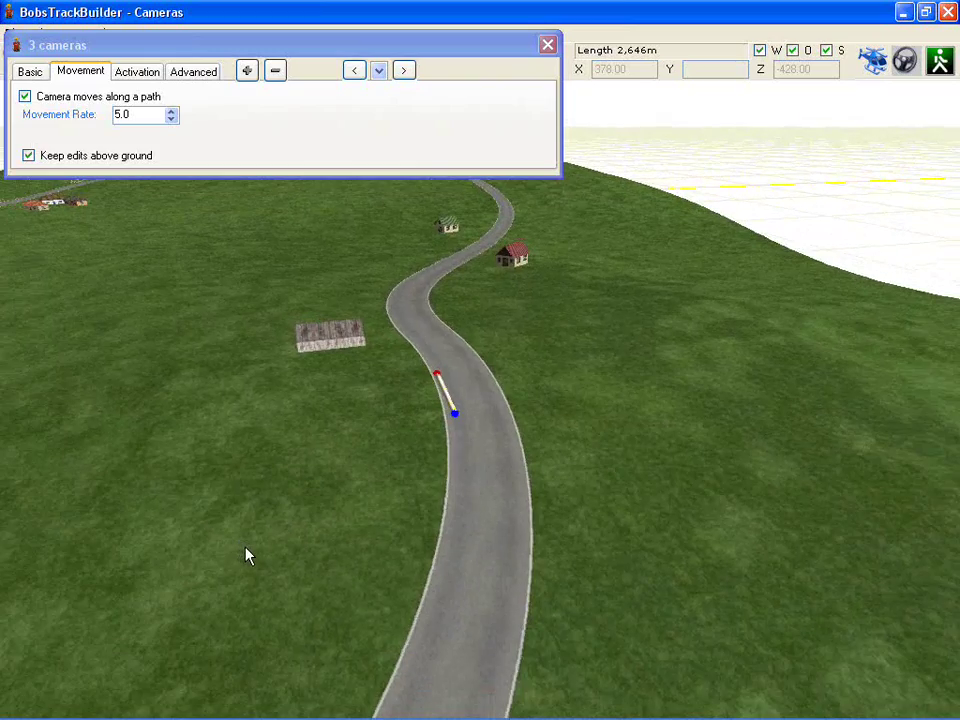
pyautogui.moveTo(247, 532); pyautogui.dragTo(247, 445, button='middle')
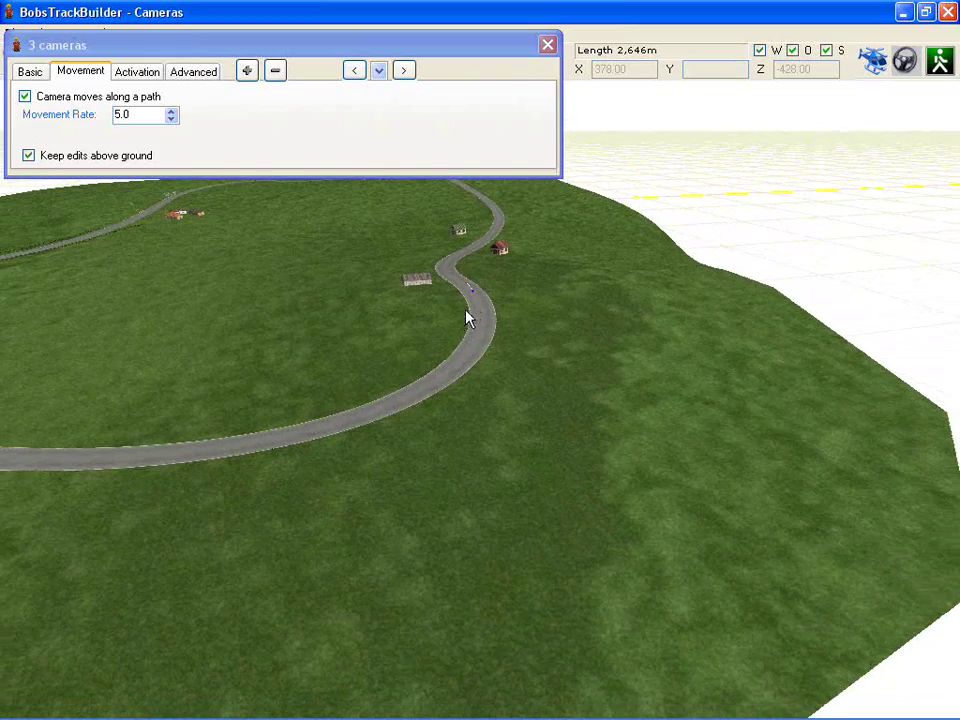
pyautogui.moveTo(473, 296); pyautogui.dragTo(348, 409)
pyautogui.scroll(5, 348, 409)
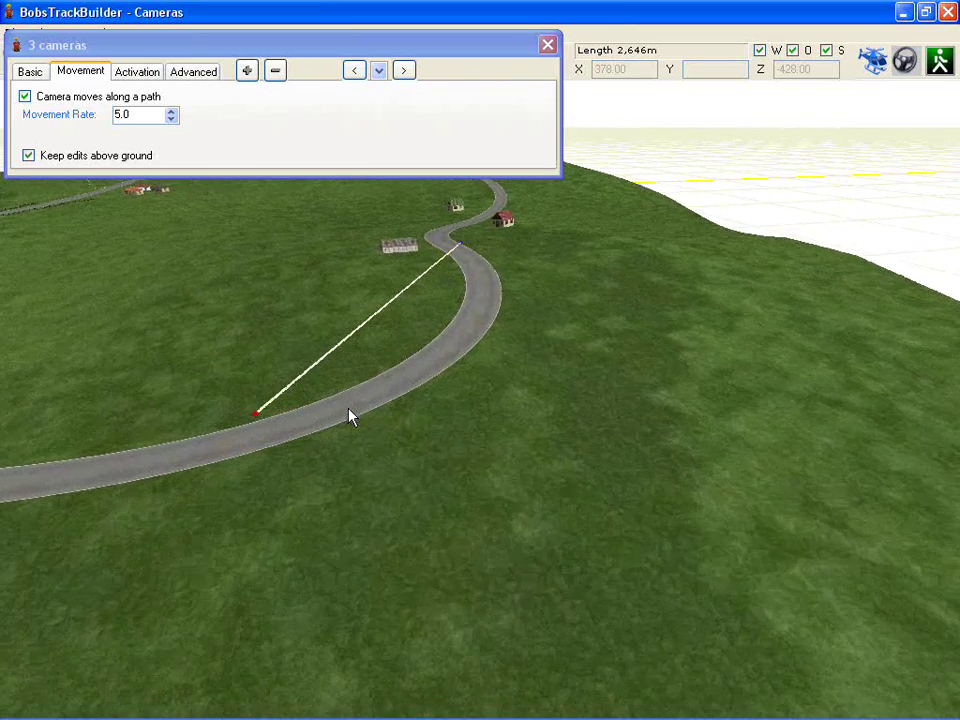
pyautogui.scroll(5, 348, 408)
pyautogui.moveTo(349, 405); pyautogui.dragTo(505, 408, button='right')
pyautogui.moveTo(297, 432); pyautogui.dragTo(346, 454)
# Step: Toggle Keep edits above ground, leaving it enabled, and shift the red end of the camera path slightly along the road
pyautogui.click(34, 153)
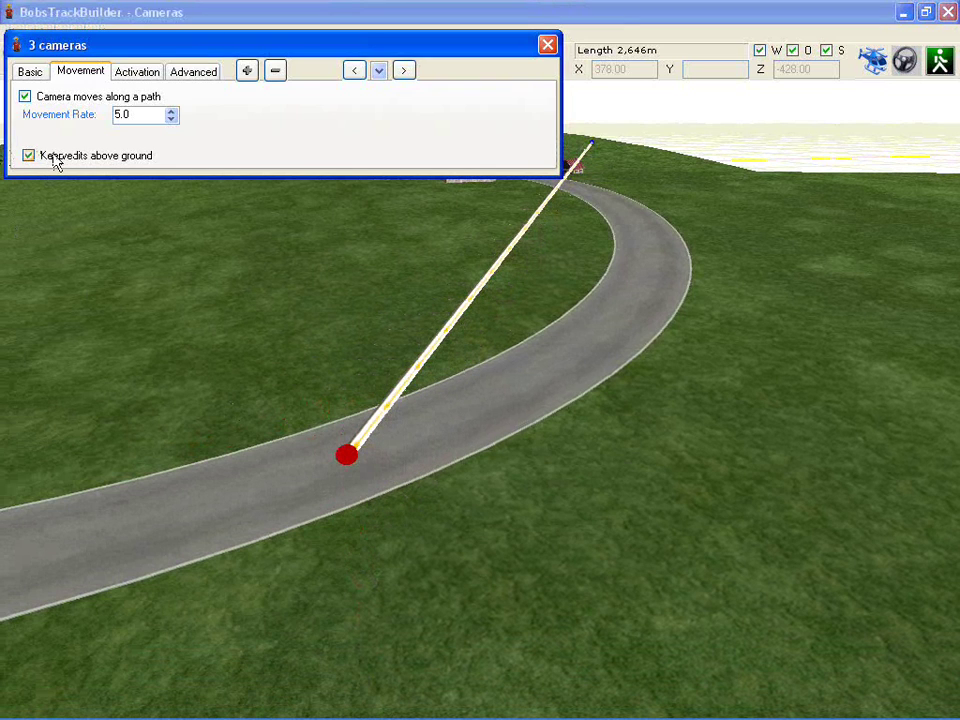
pyautogui.click(55, 158)
pyautogui.moveTo(351, 450); pyautogui.dragTo(315, 550)
pyautogui.moveTo(328, 548); pyautogui.dragTo(333, 516, button='middle')
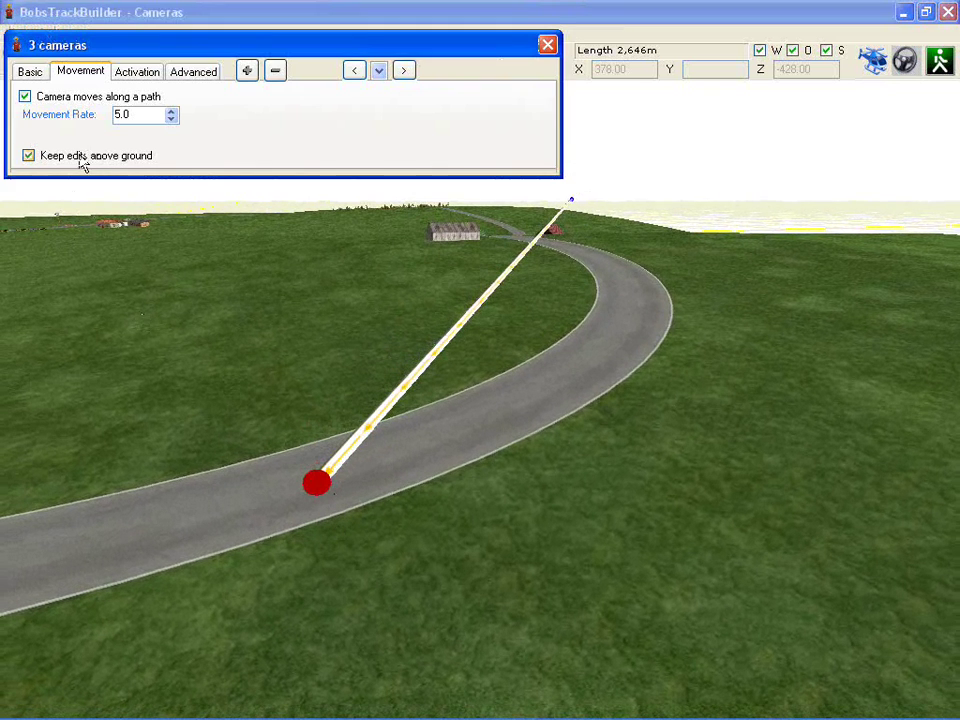
# Step: Add two intermediate points to the camera path and shift its points closer to the outer edge of the road's curve
pyautogui.moveTo(483, 317); pyautogui.dragTo(674, 310)
pyautogui.moveTo(631, 261); pyautogui.dragTo(645, 230)
pyautogui.moveTo(622, 237)
pyautogui.mouseDown(button='middle')
pyautogui.moveTo(570, 233)
pyautogui.moveTo(607, 243)
pyautogui.mouseUp(button='middle')
pyautogui.moveTo(651, 408); pyautogui.dragTo(567, 589, button='right')
pyautogui.scroll(5, 571, 269)
pyautogui.moveTo(605, 300); pyautogui.dragTo(536, 421, button='right')
pyautogui.moveTo(536, 421); pyautogui.dragTo(877, 396, button='middle')
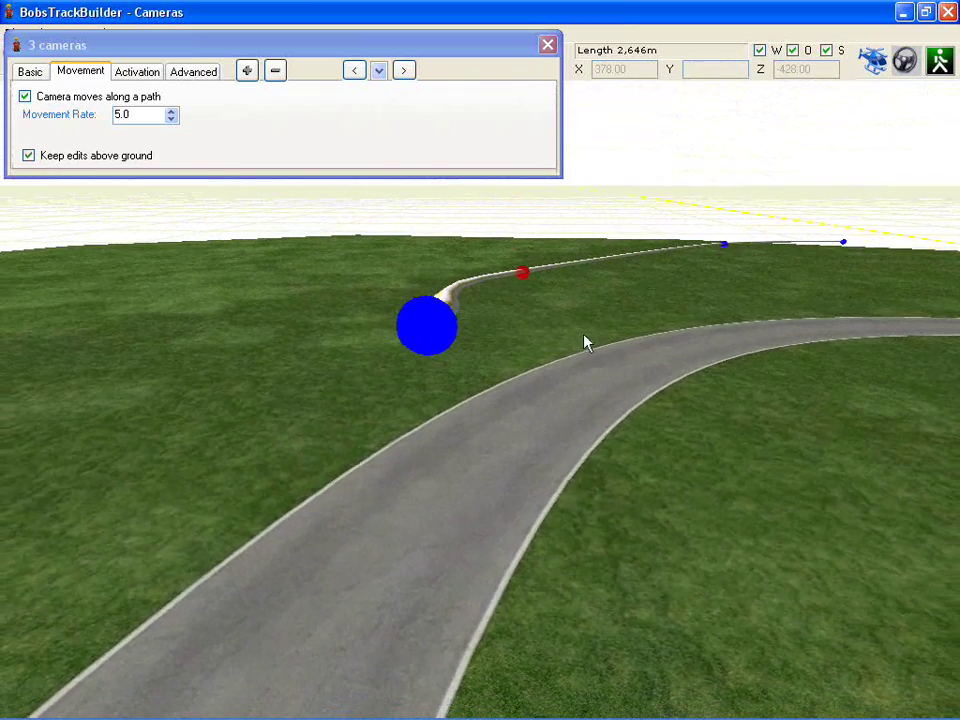
pyautogui.moveTo(523, 276); pyautogui.dragTo(522, 309)
pyautogui.moveTo(724, 245); pyautogui.dragTo(727, 306)
pyautogui.moveTo(843, 245); pyautogui.dragTo(845, 306)
# Step: Delete the path point at the road's edge and move the near end of the path onto the grass outside the curve
pyautogui.moveTo(816, 298); pyautogui.dragTo(791, 343, button='right')
pyautogui.scroll(-4, 790, 343)
pyautogui.moveTo(695, 345); pyautogui.dragTo(707, 287, button='right')
pyautogui.click(569, 234)
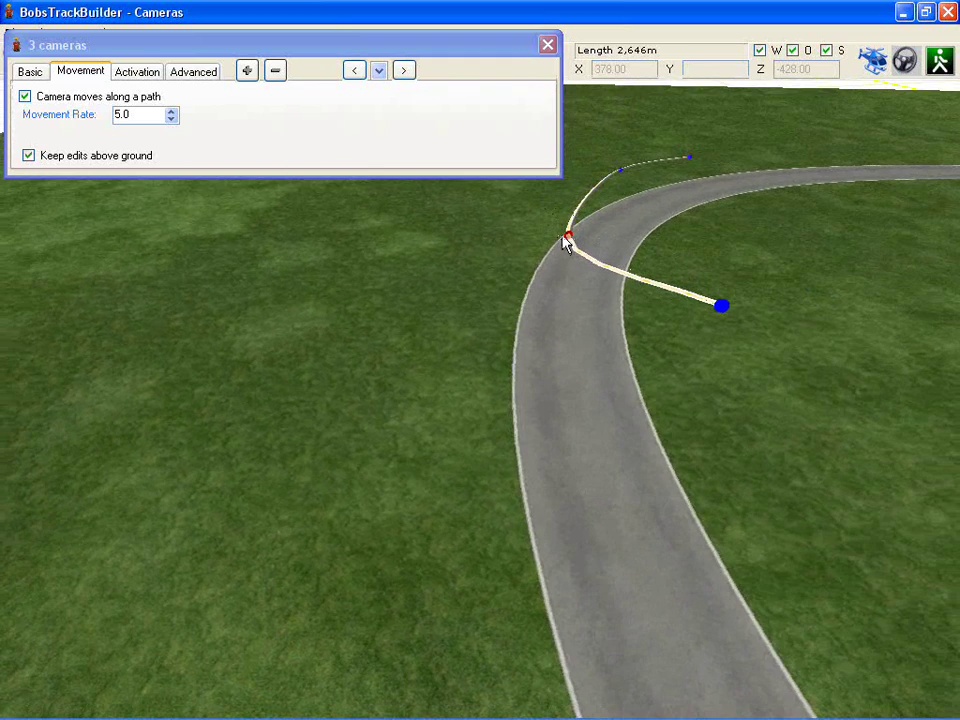
pyautogui.press('Delete')
pyautogui.moveTo(722, 308); pyautogui.dragTo(461, 290)
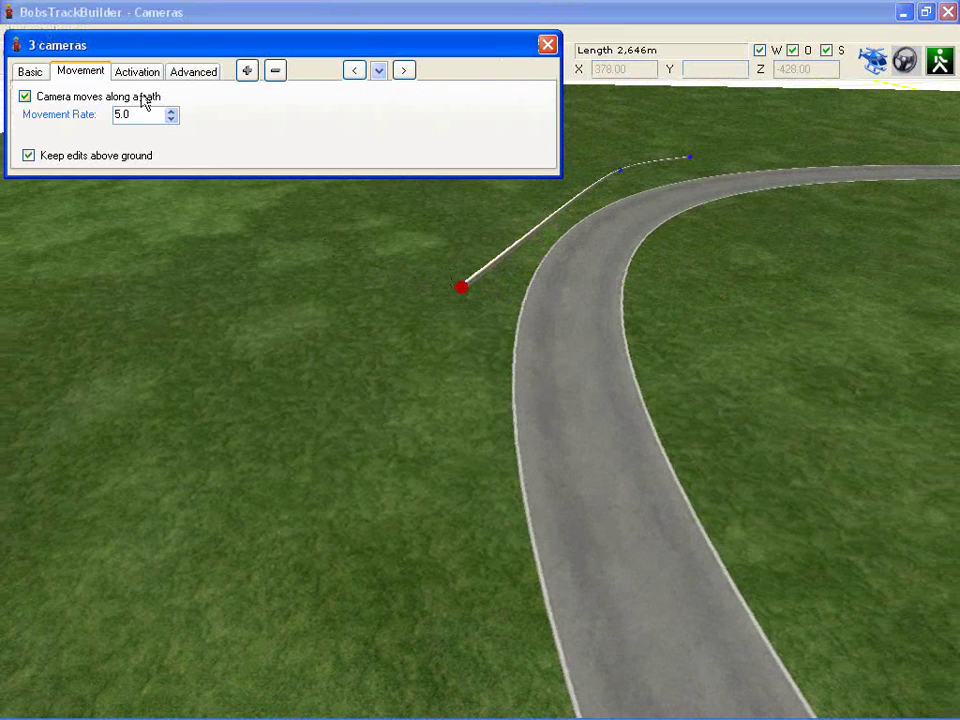
# Step: Review the camera's advanced settings for clip planes, LOD, tracking and groups, and close the camera settings
pyautogui.click(31, 74)
pyautogui.click(192, 74)
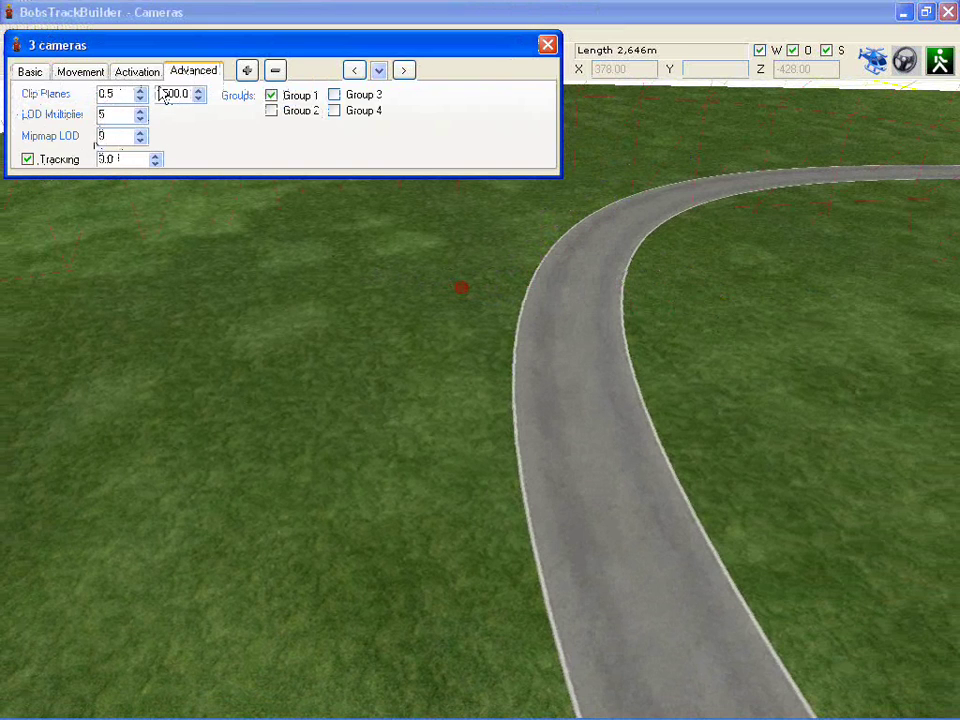
pyautogui.click(165, 215)
pyautogui.scroll(2, 323, 259)
pyautogui.moveTo(325, 259); pyautogui.dragTo(779, 328, button='right')
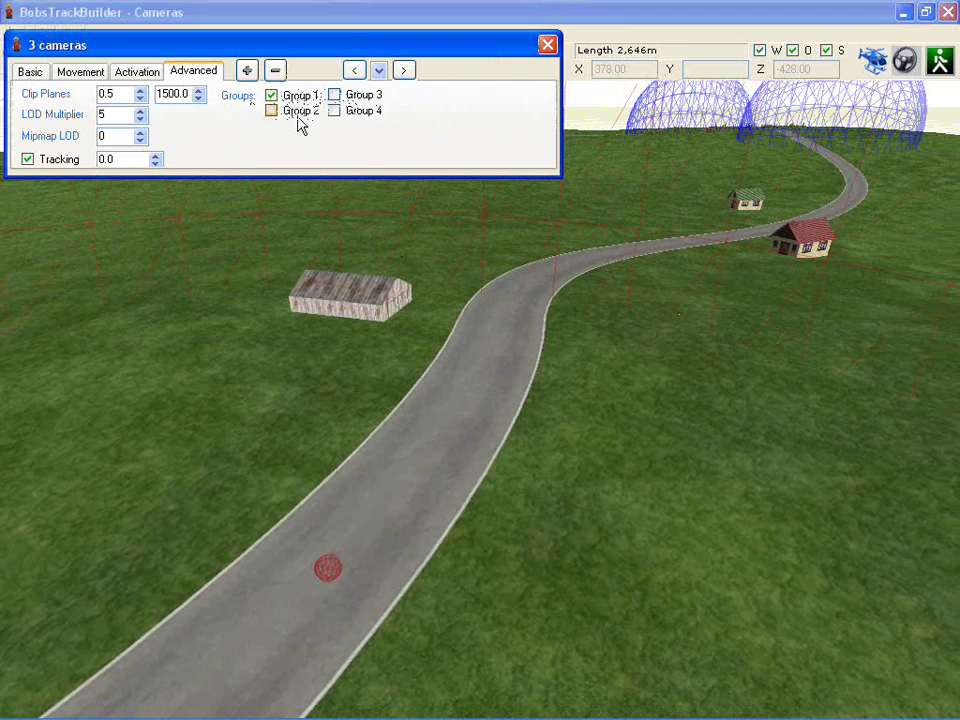
pyautogui.click(547, 44)
pyautogui.scroll(3, 670, 406)
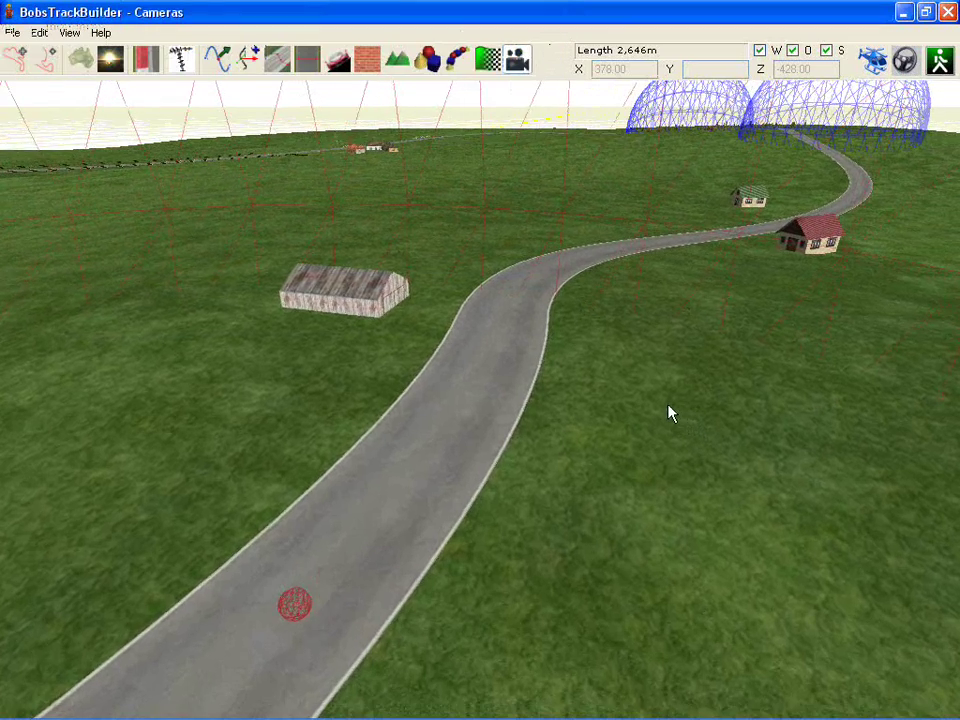